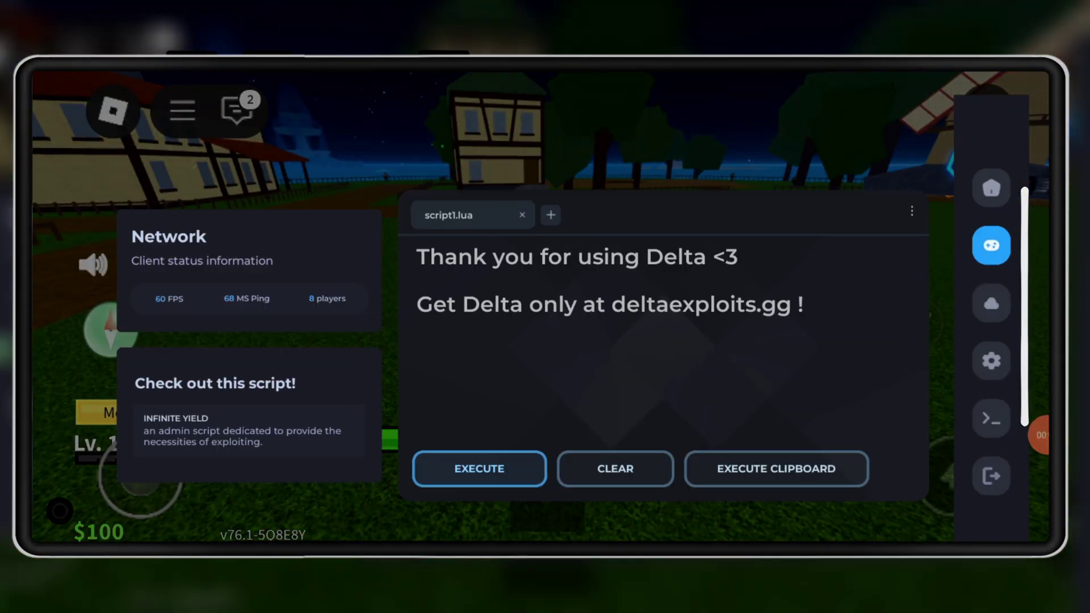
Run banana hub from saved scripts and enable Auto Farm Level, Auto Kill Near and Auto Farm Chest (Flying)
click(991, 361)
click(991, 418)
click(991, 188)
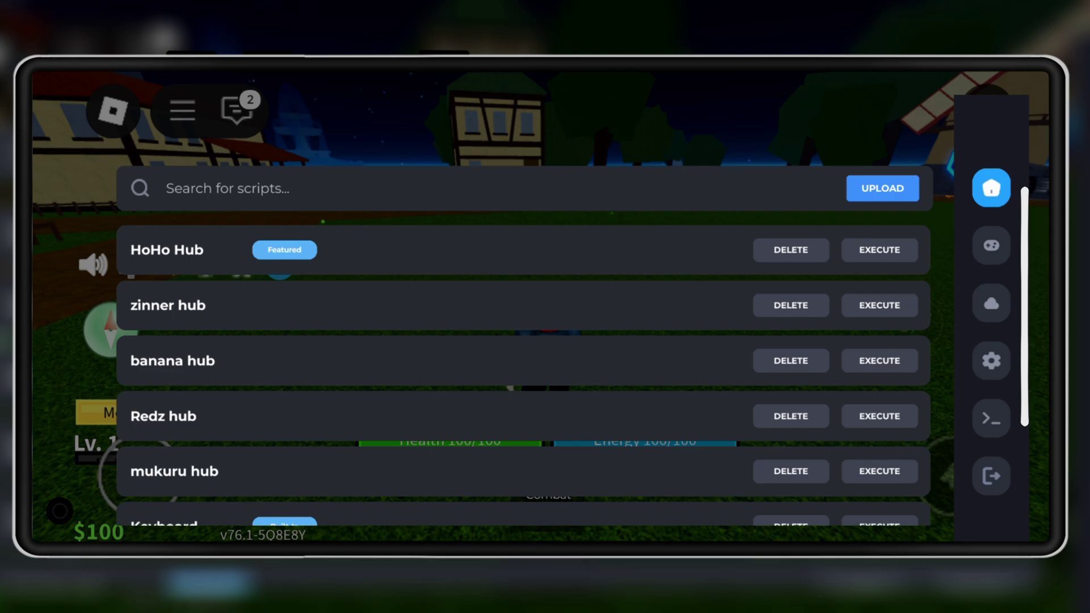
click(879, 360)
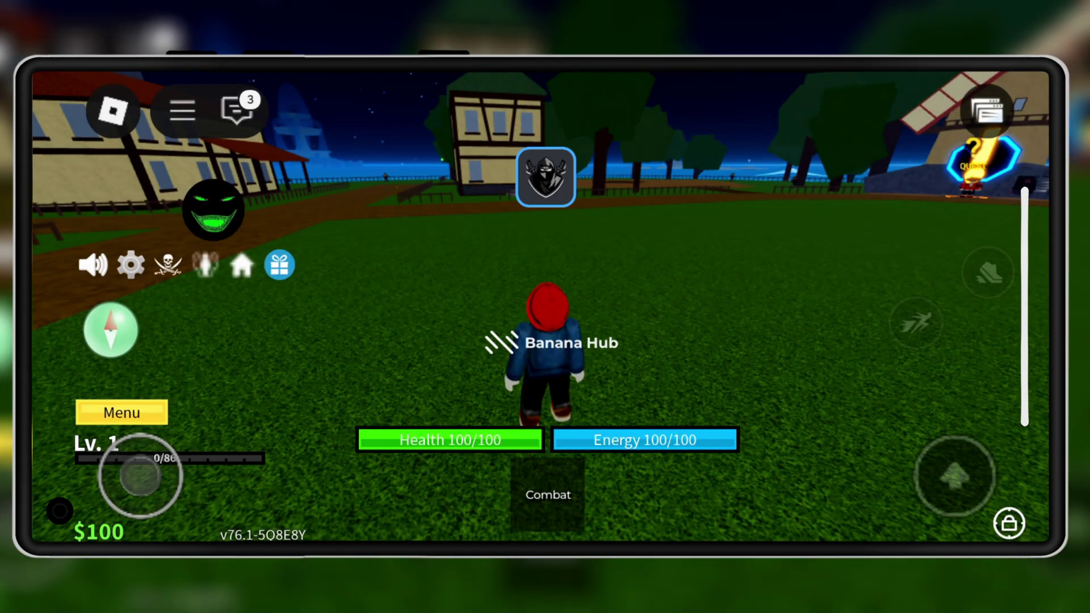
click(886, 288)
click(886, 342)
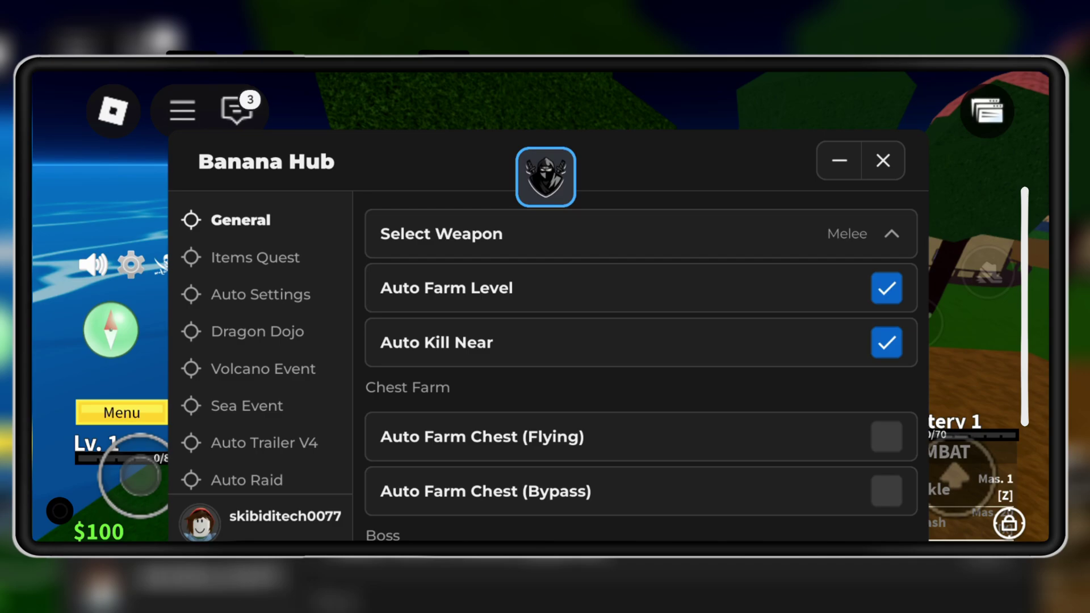
click(885, 436)
Browse the hub's Items Quest, Auto Settings, Volcano Event and Auto Trailer V4 sections, then return to General
click(258, 257)
click(261, 293)
click(267, 368)
click(264, 443)
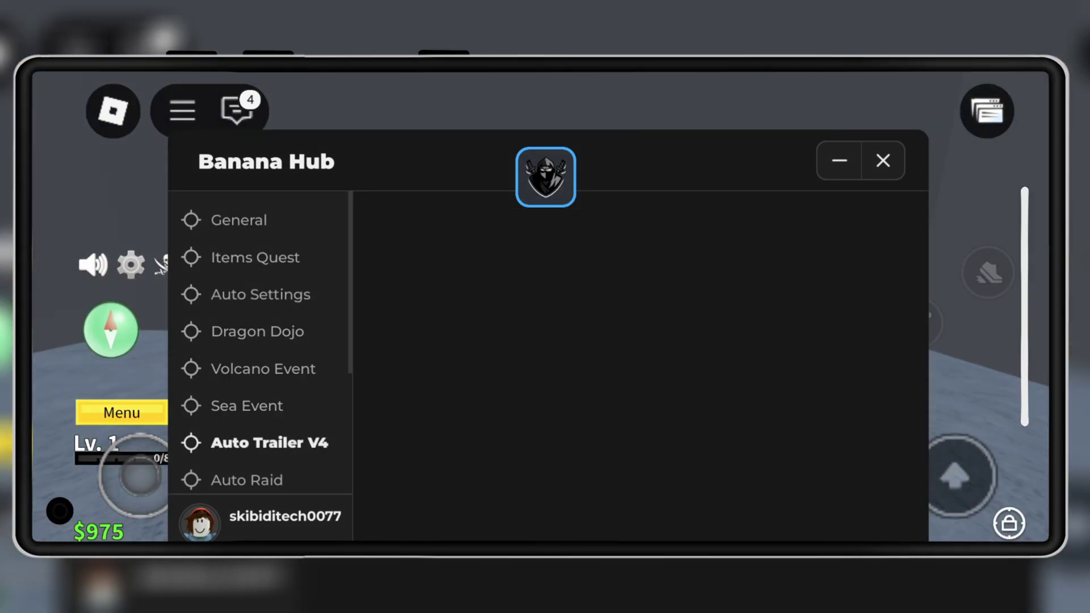
click(241, 220)
scroll(639, 384, down, 2)
scroll(638, 383, down, 2)
Enable Auto Farm Boss, Auto Farm All Boss, Farm Leather + Scrap Metal and Farm Fish Tail
click(885, 358)
click(885, 415)
scroll(638, 383, down, 1)
click(886, 455)
click(886, 511)
Reopen Delta, cycle its editor, cloud, settings and console tabs, then close it and hide Banana Hub
click(986, 109)
click(991, 187)
click(991, 303)
click(991, 360)
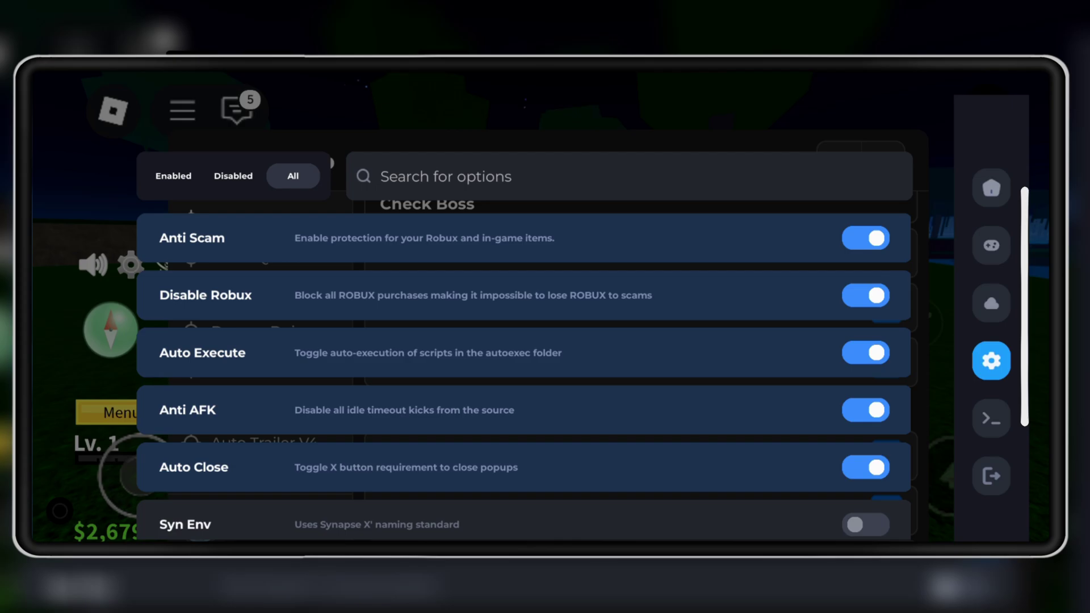
click(992, 418)
click(992, 188)
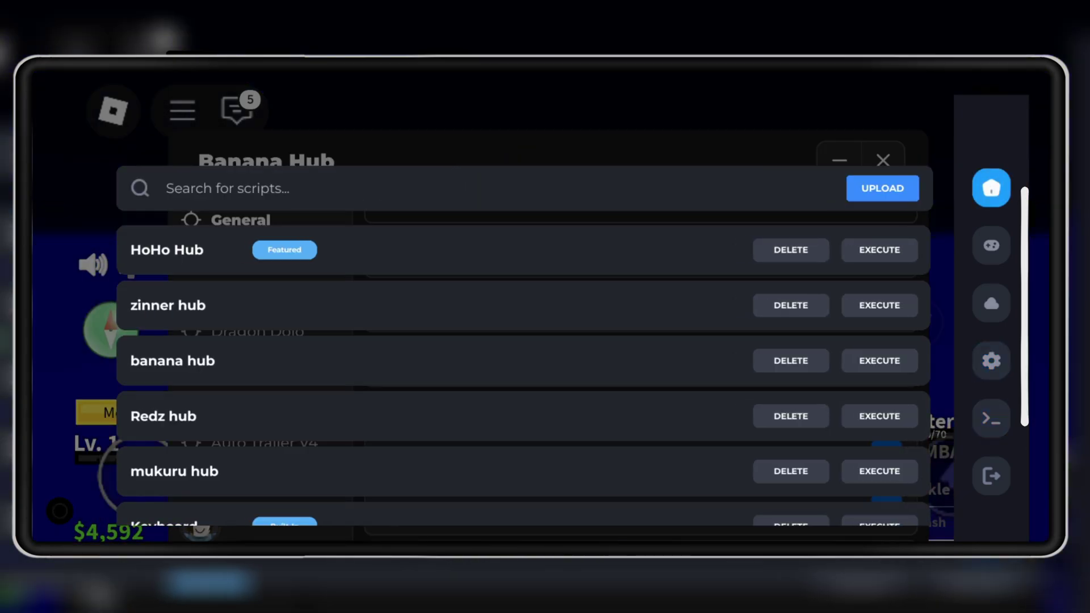
click(992, 476)
click(839, 161)
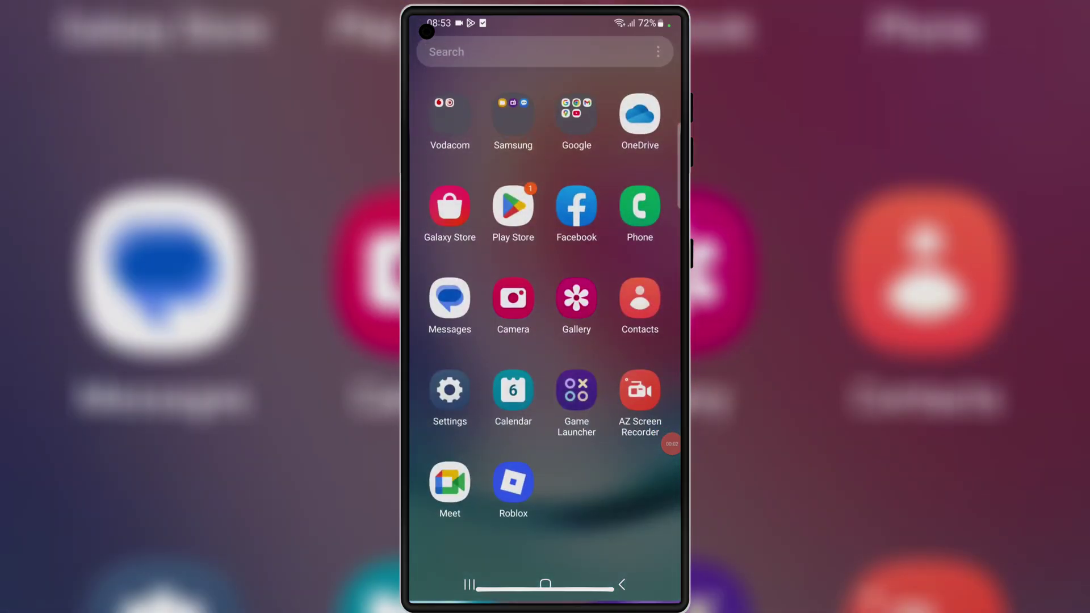
Uninstall the Roblox app from its launcher icon and go back to the home screen
click(513, 482)
click(572, 430)
click(603, 531)
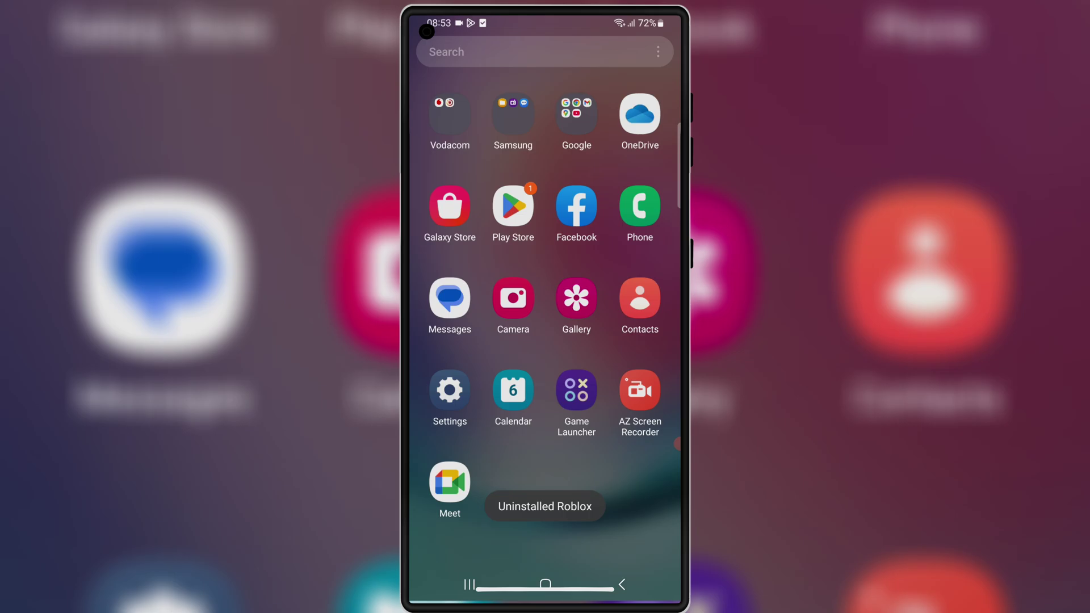
click(545, 586)
Return to MediaFire and download Delta-2.675.715, keeping it despite the harmful-file warning, then check progress
click(468, 586)
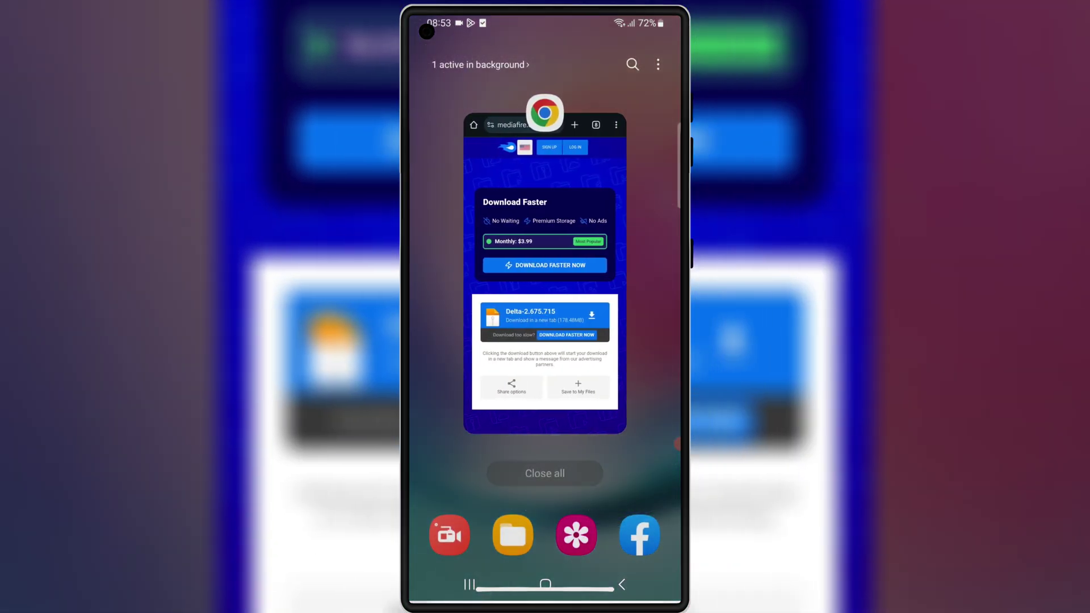
click(545, 273)
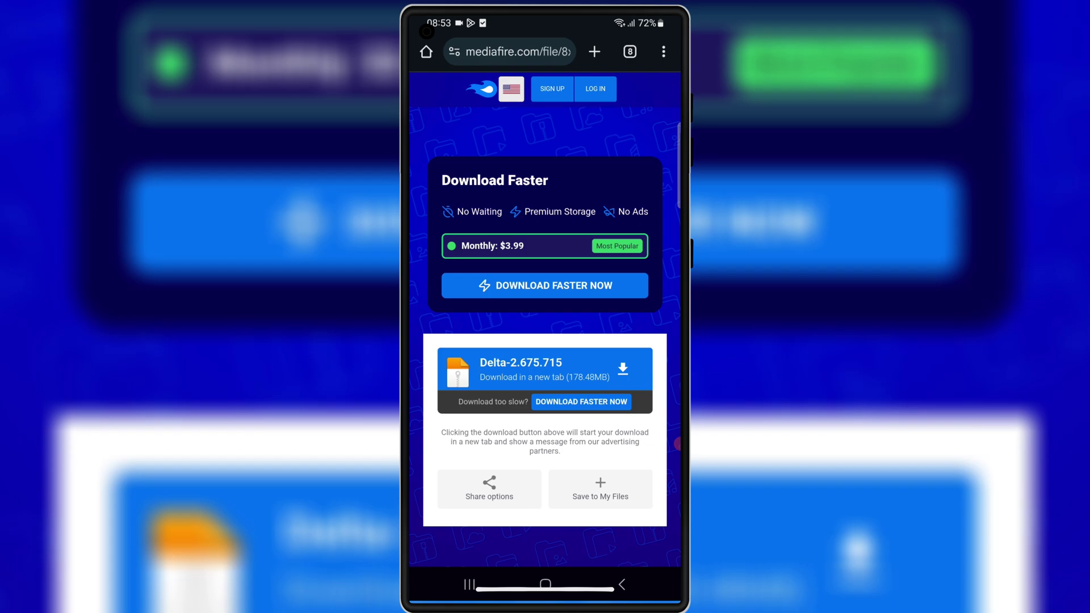
click(545, 371)
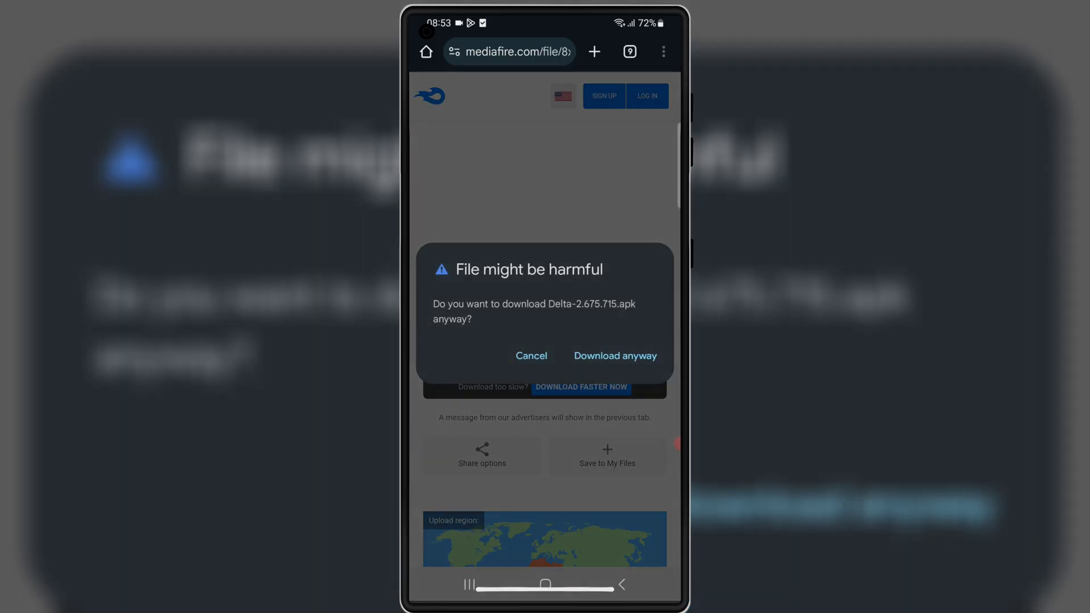
click(616, 356)
click(641, 91)
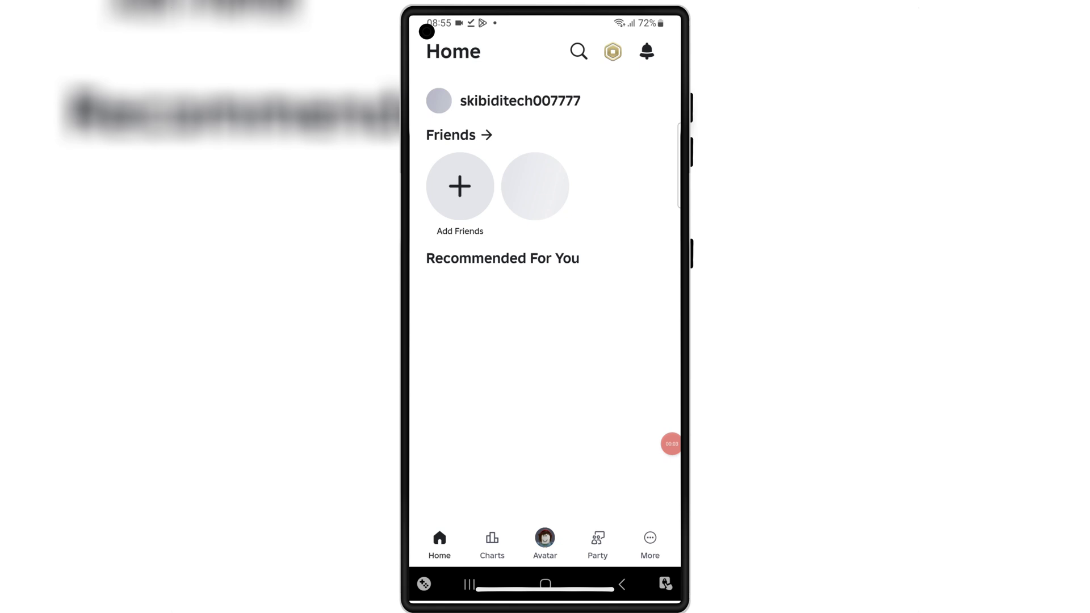
scroll(545, 323, down, 3)
scroll(545, 323, down, 3)
Open the Blox Fruits game page and press Play to launch it
click(483, 306)
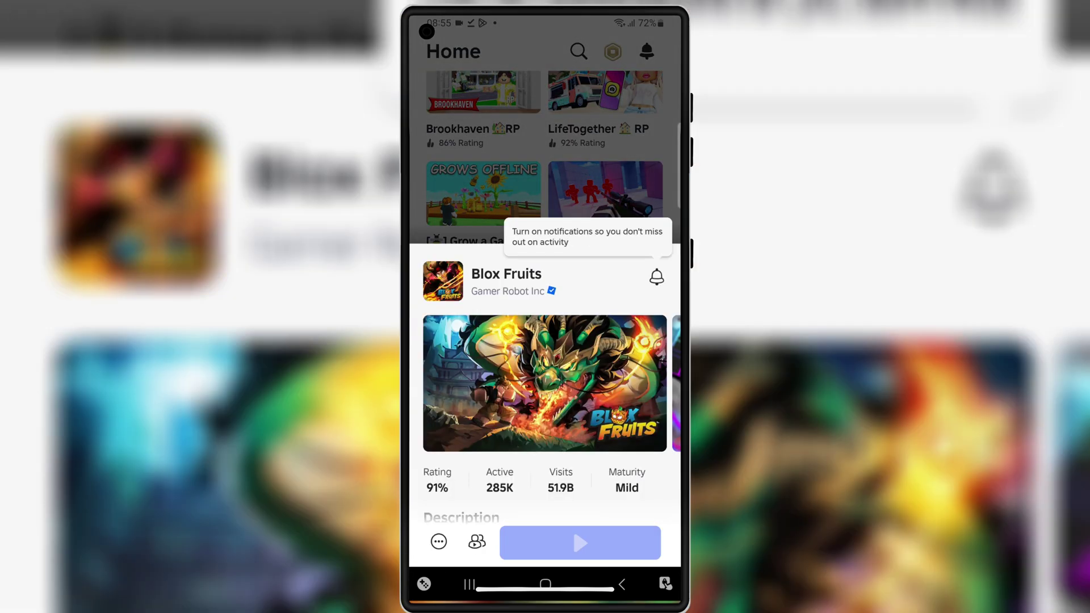
click(580, 540)
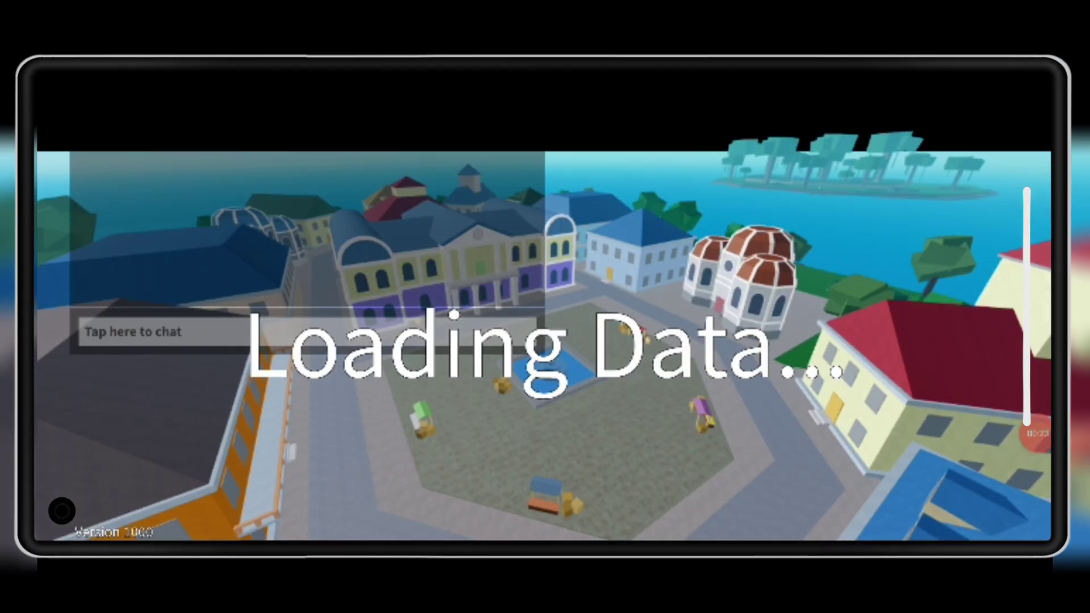
Join the Pirates team, then open Delta and cycle its editor, cloud, settings, console and scripts tabs
click(462, 345)
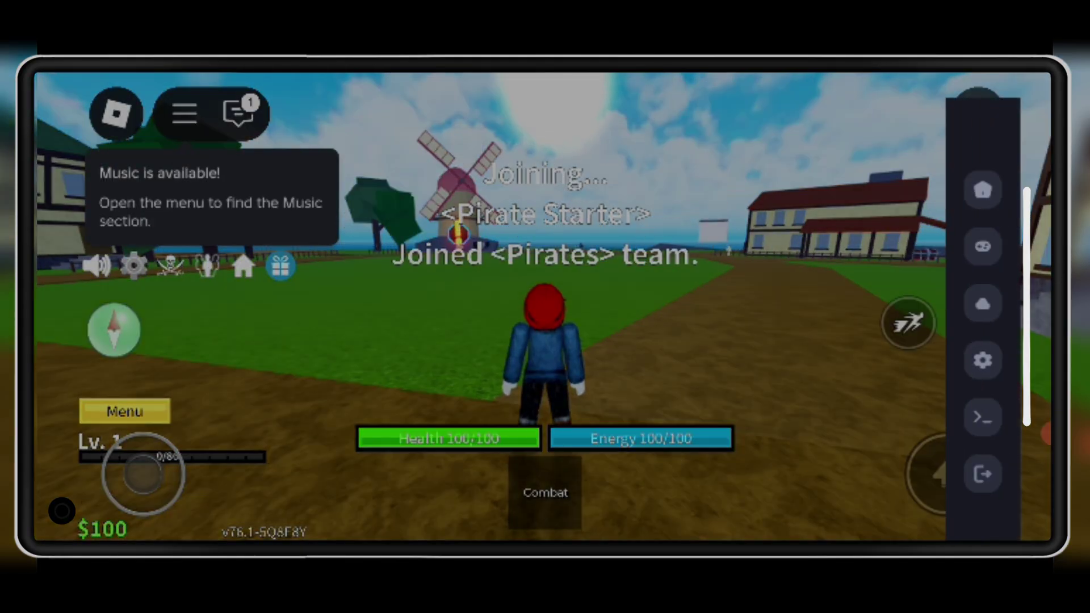
click(983, 189)
click(983, 246)
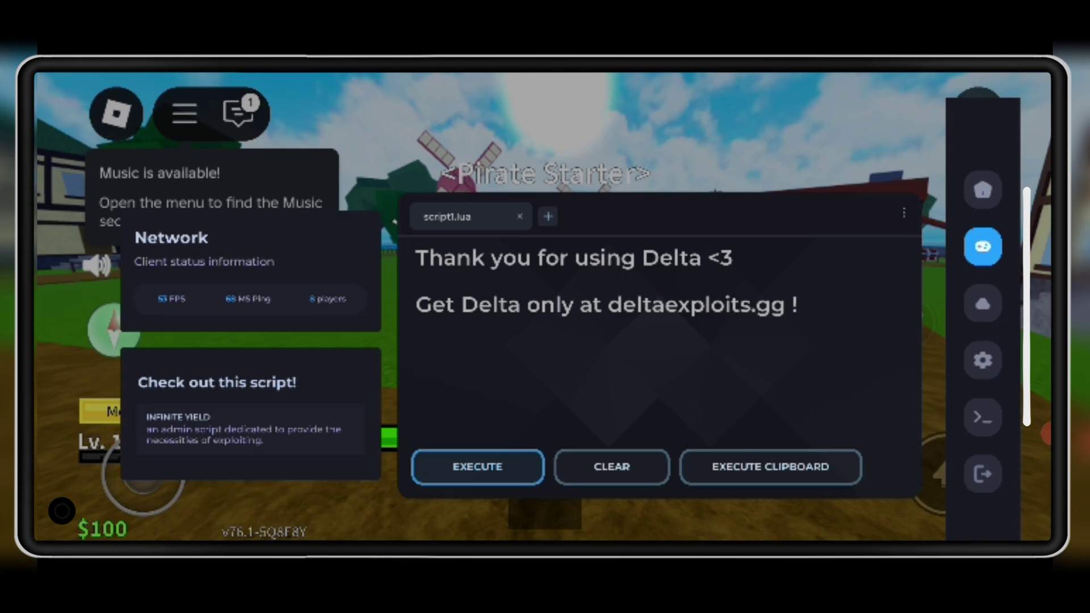
click(982, 303)
click(983, 360)
click(983, 417)
click(983, 190)
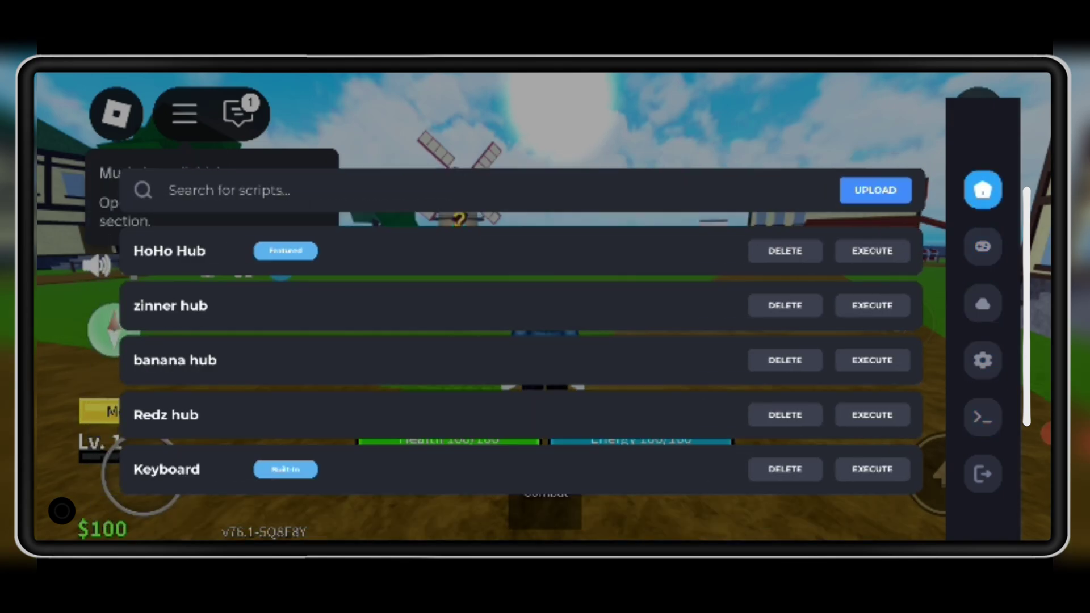